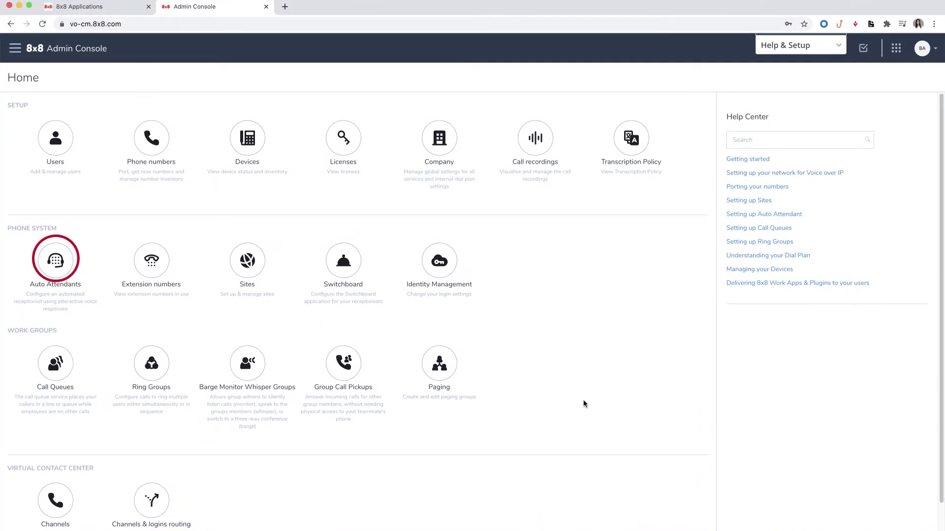
left_click(56, 261)
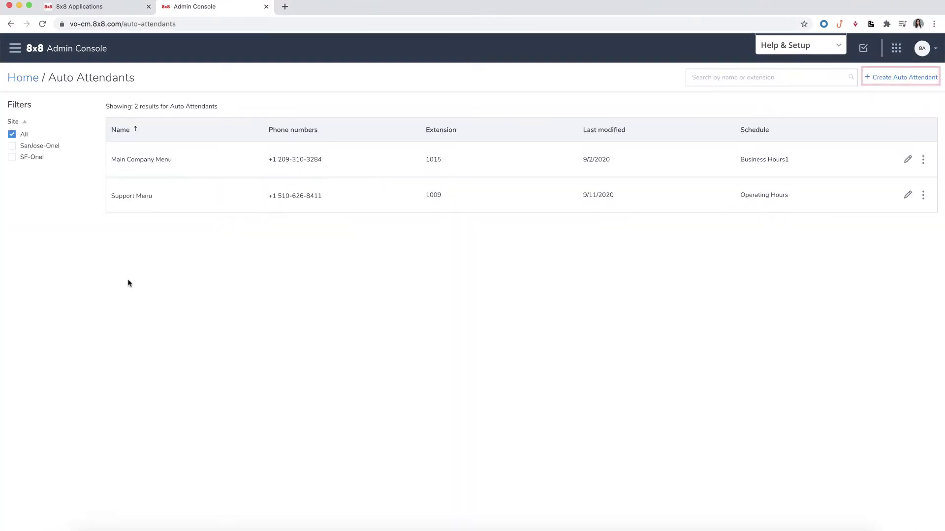
left_click(896, 80)
left_click(465, 166)
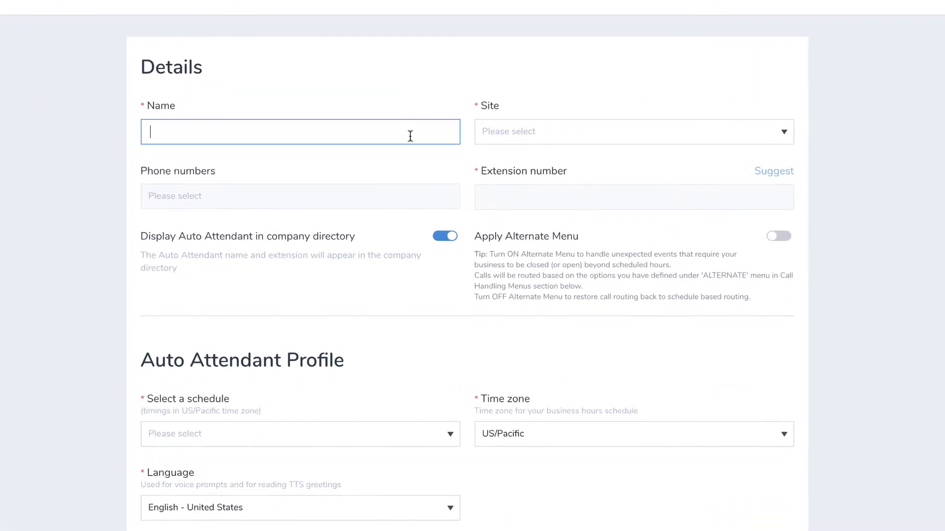
type("Onel ")
type("AA")
left_click(513, 140)
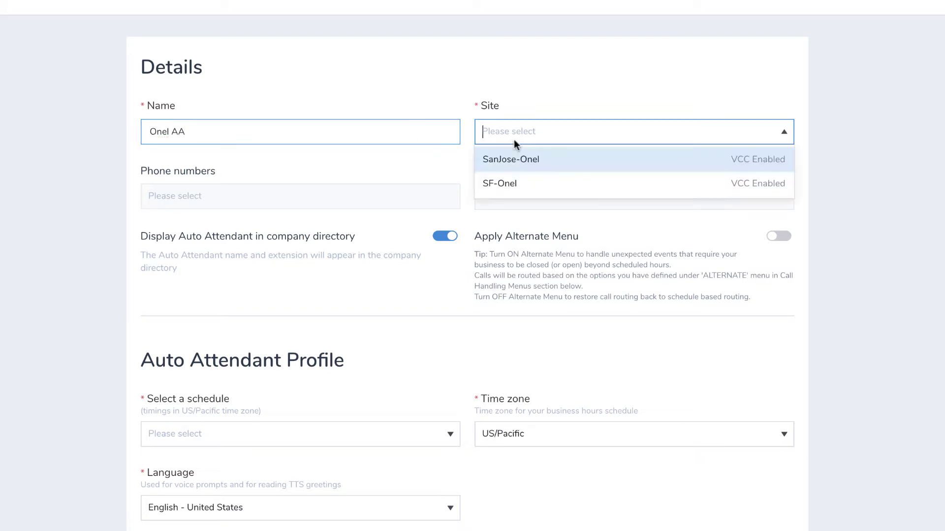
left_click(517, 159)
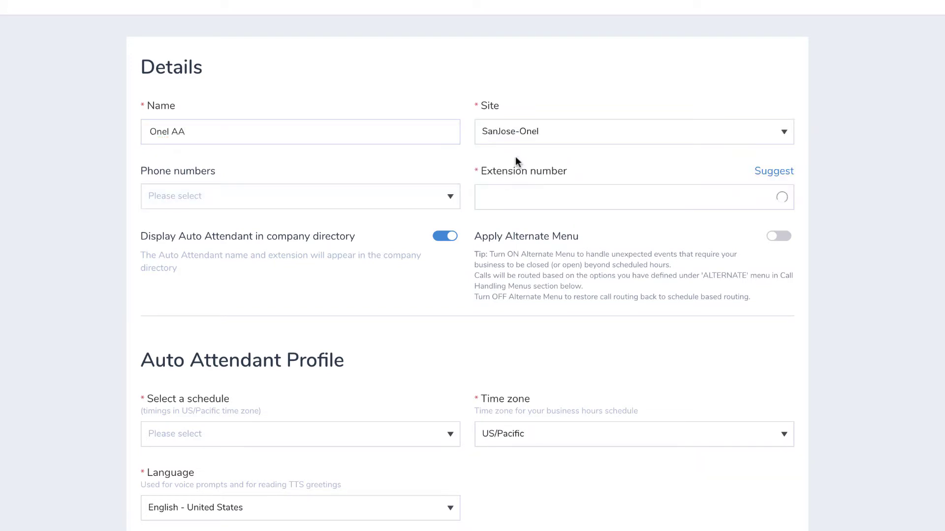
left_click(422, 189)
left_click(390, 215)
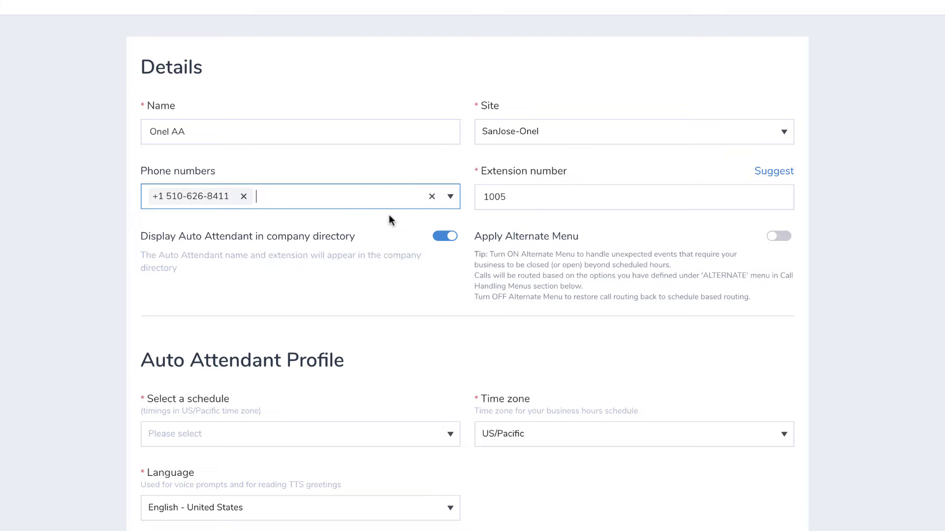
scroll(390, 215, "down", 2)
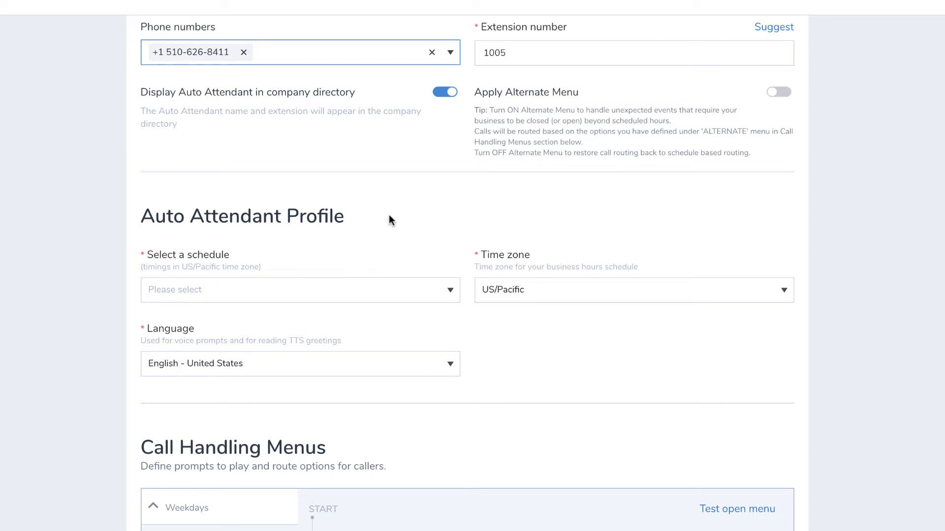
Step: Choose the Business Hours1 schedule, then reopen the schedule dropdown
left_click(352, 298)
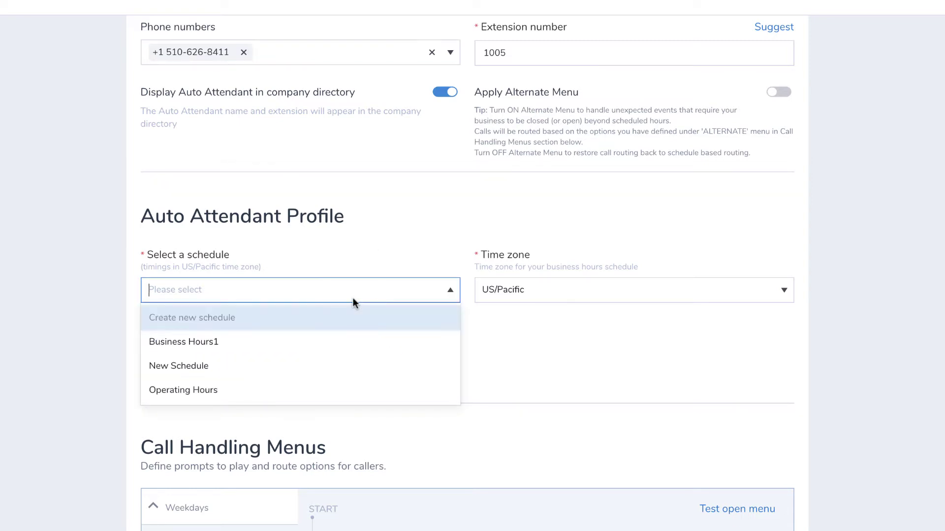
left_click(331, 338)
left_click(448, 256)
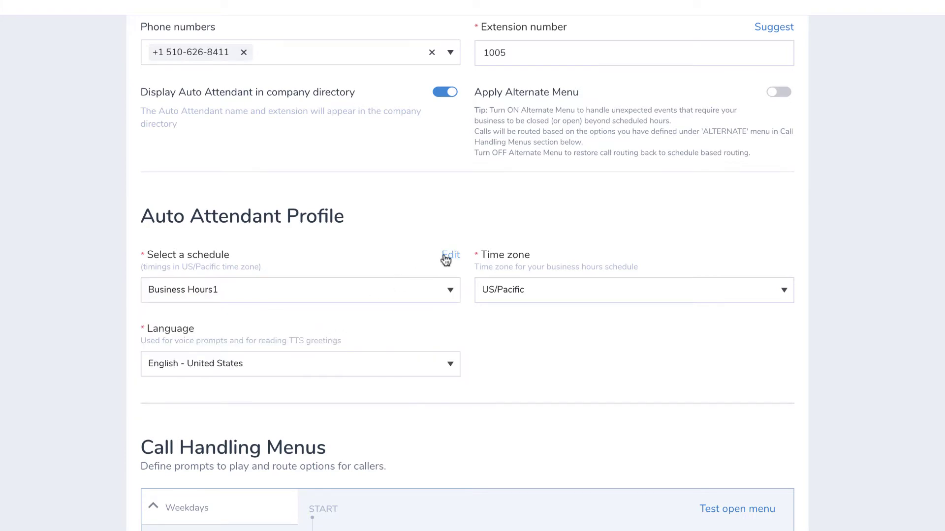
left_click(403, 292)
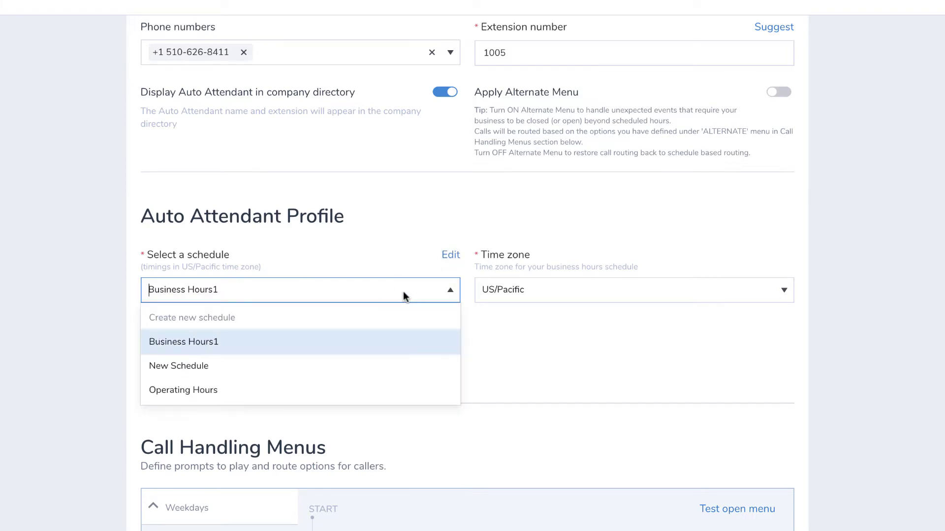
Step: Start a new Operating Hours schedule with Friday's closing time set to 4:00 PM
left_click(382, 315)
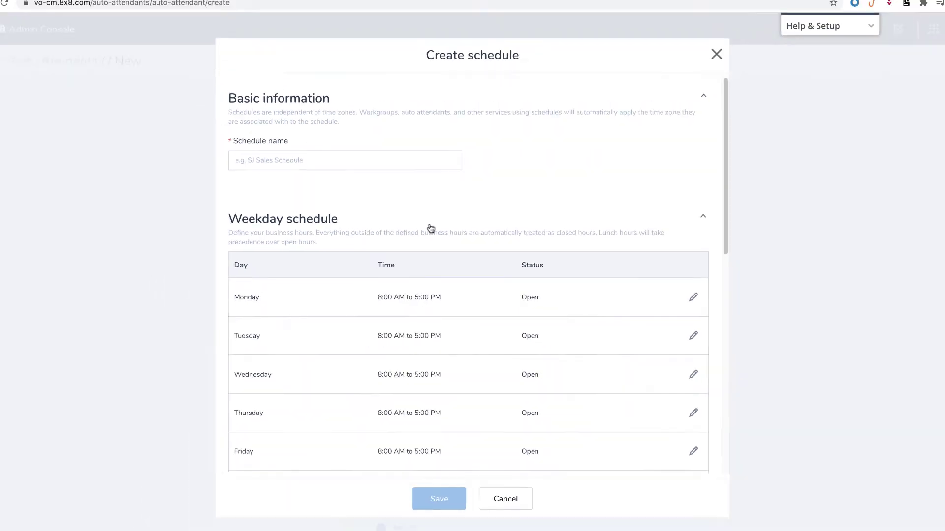
type("Operatin")
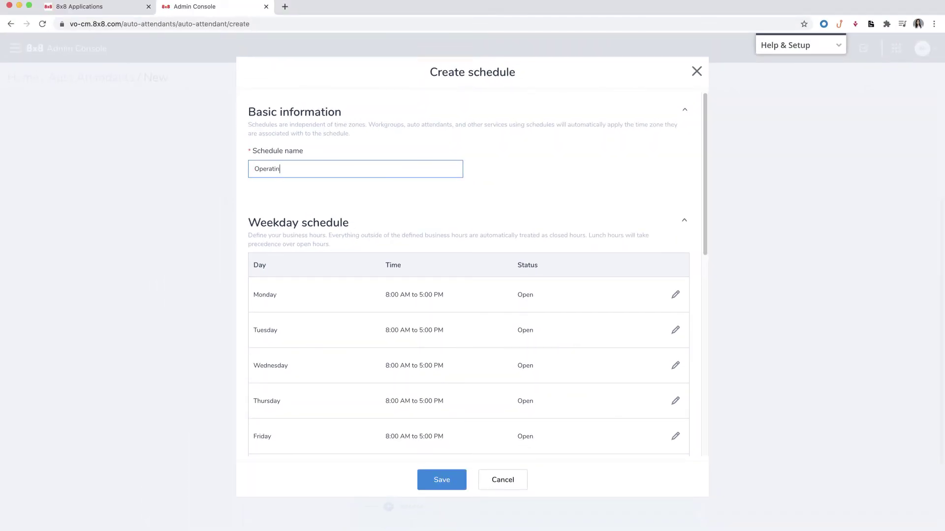
type("g Hours")
scroll(537, 300, "down", 3)
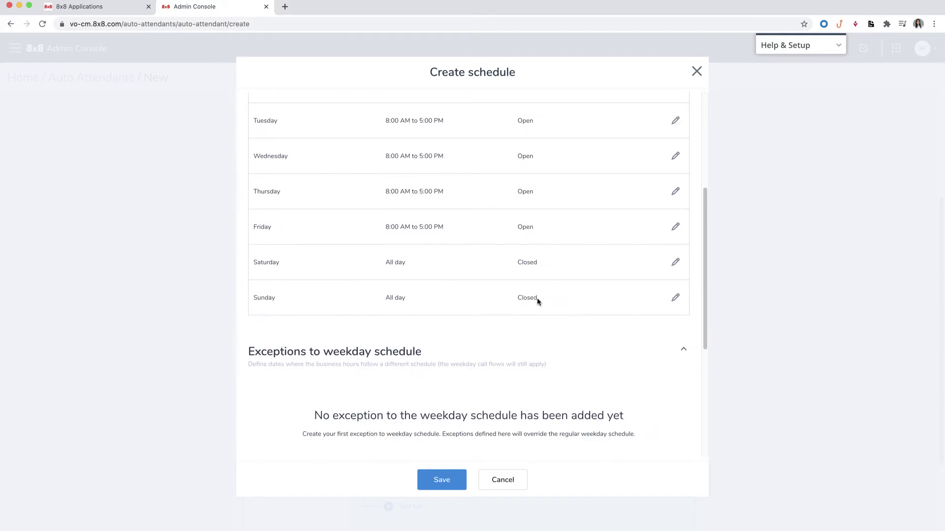
left_click(672, 231)
left_click(578, 146)
left_click(566, 234)
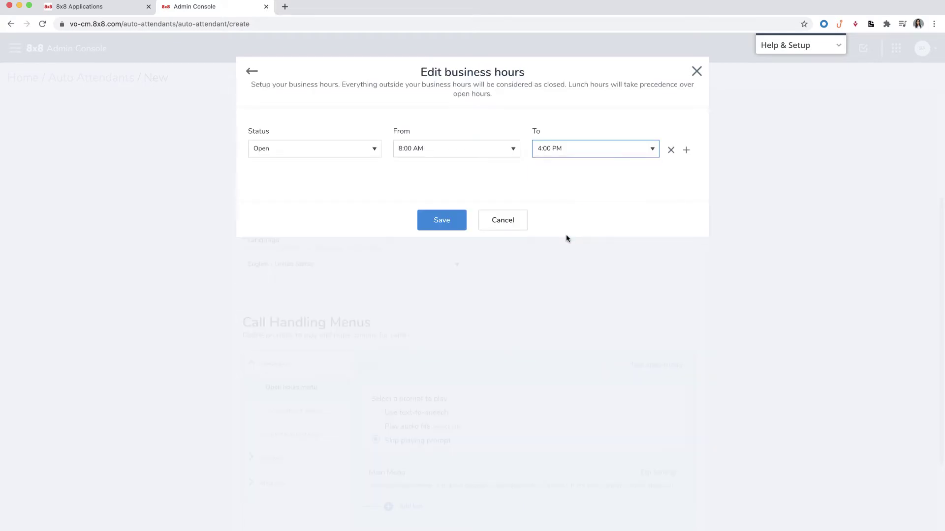
left_click(456, 226)
scroll(456, 226, "down", 2)
scroll(456, 227, "down", 3)
scroll(455, 227, "down", 1)
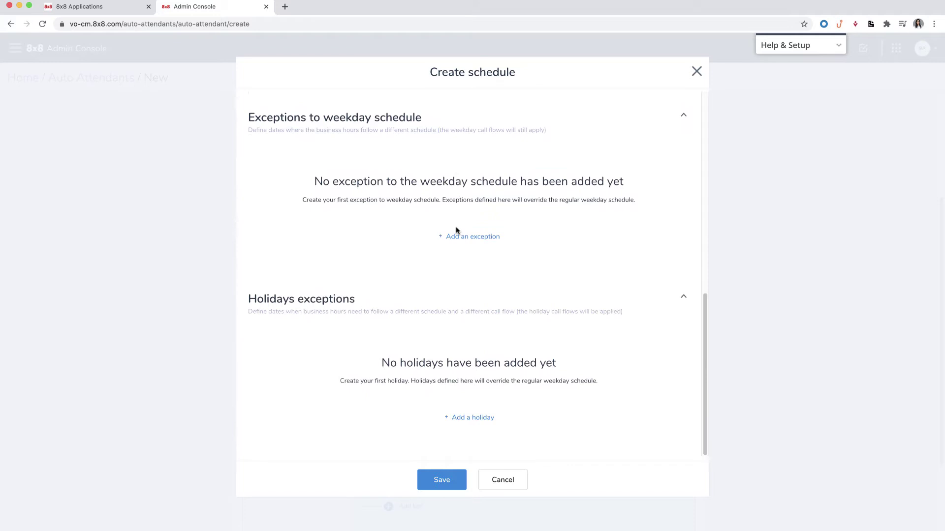
Step: Add a Christmas holiday on 12/25/2020 and save the Operating Hours schedule
left_click(468, 419)
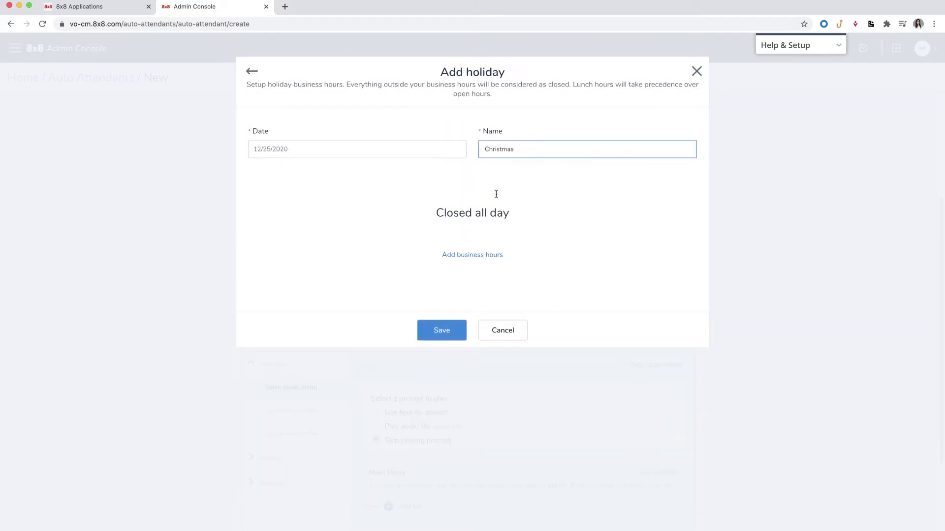
left_click(447, 330)
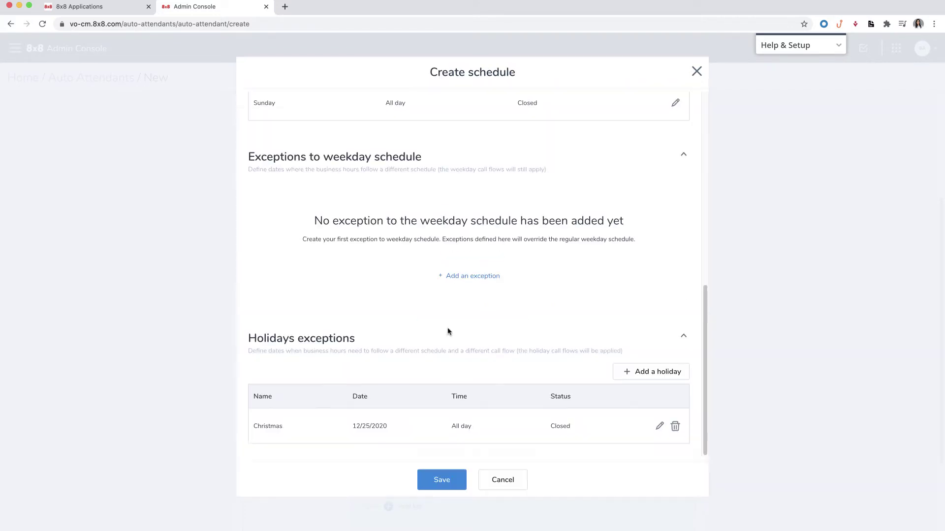
left_click(441, 479)
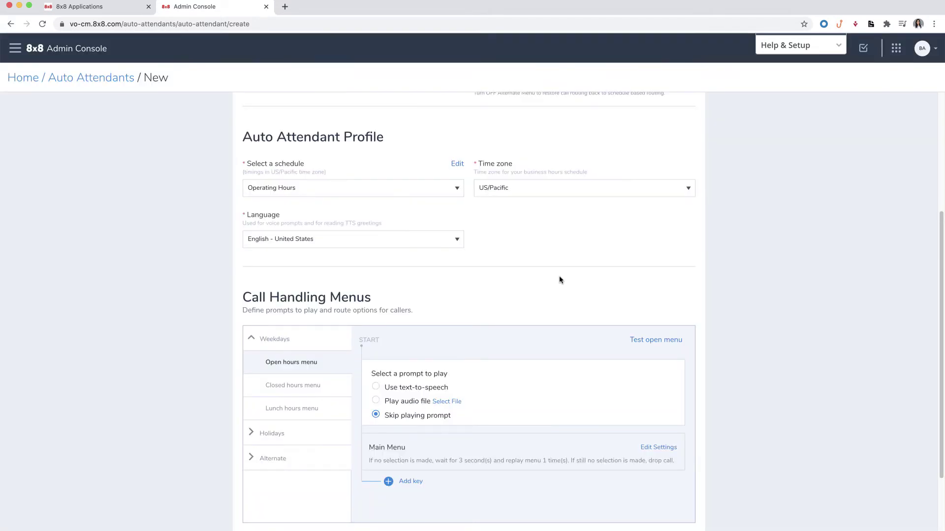
scroll(560, 280, "down", 2)
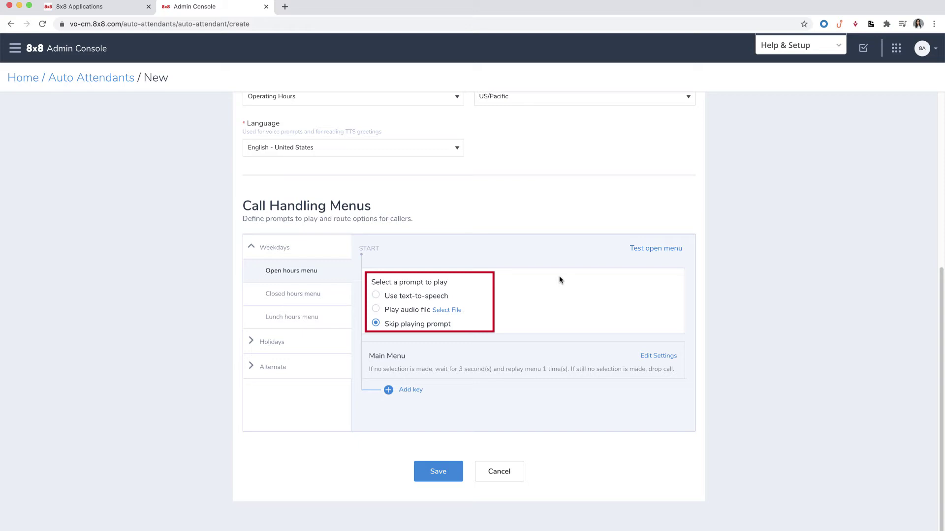
Step: Use a text-to-speech greeting offering Business hours 1, Front Desk 2, Customer Support 3
left_click(437, 297)
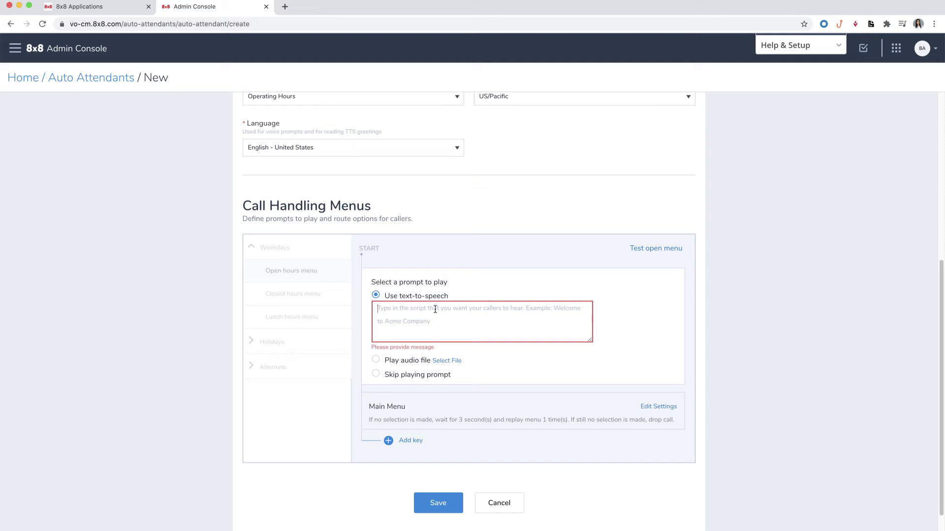
type("Welcome")
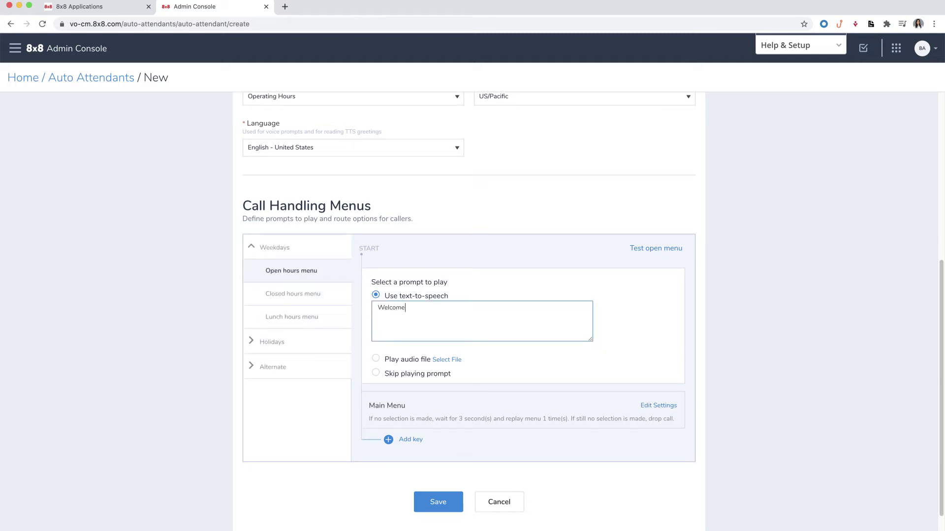
type(" to Onel Co")
type("rporation. For Bu")
type("siness hours press 1. ")
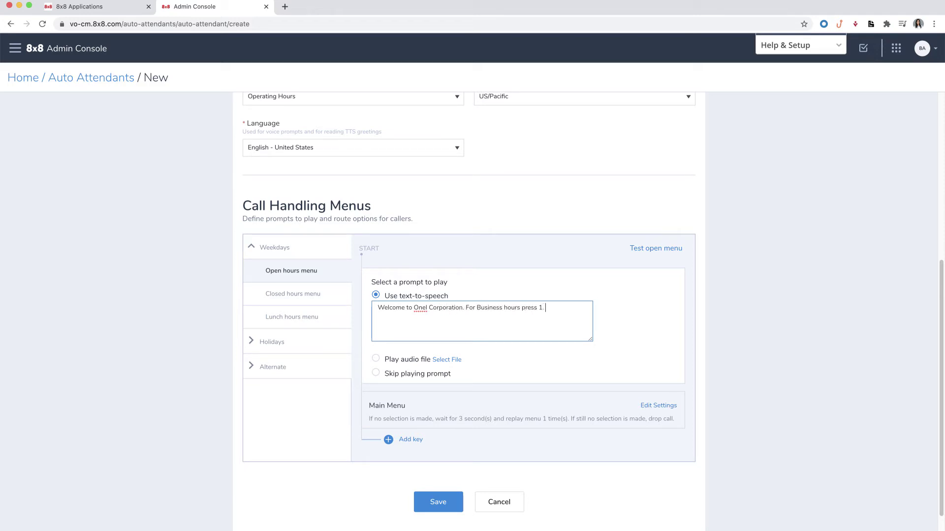
type("For the Front Desk press 2. ")
type("For Customer Support ")
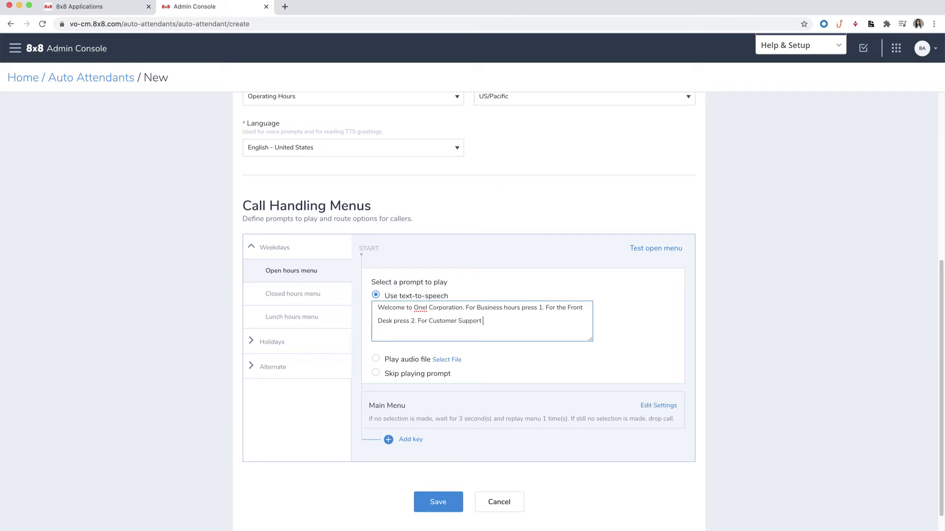
type("press 3.")
Step: Add main menu key 1 with the Sub-menu action
left_click(403, 438)
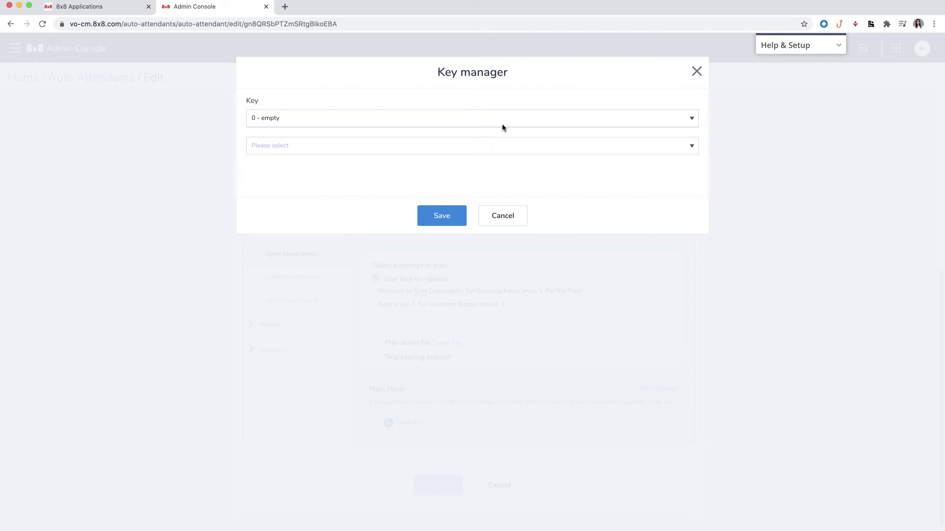
left_click(505, 120)
left_click(486, 151)
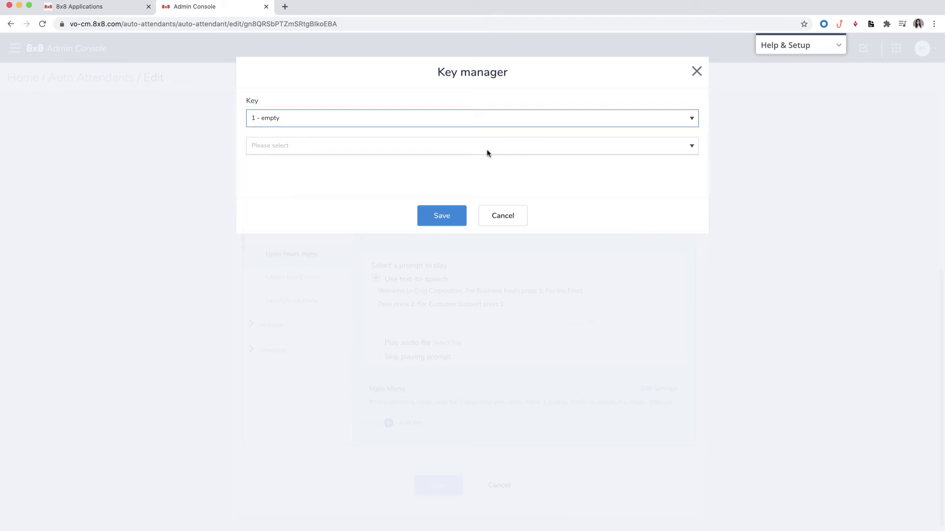
left_click(487, 149)
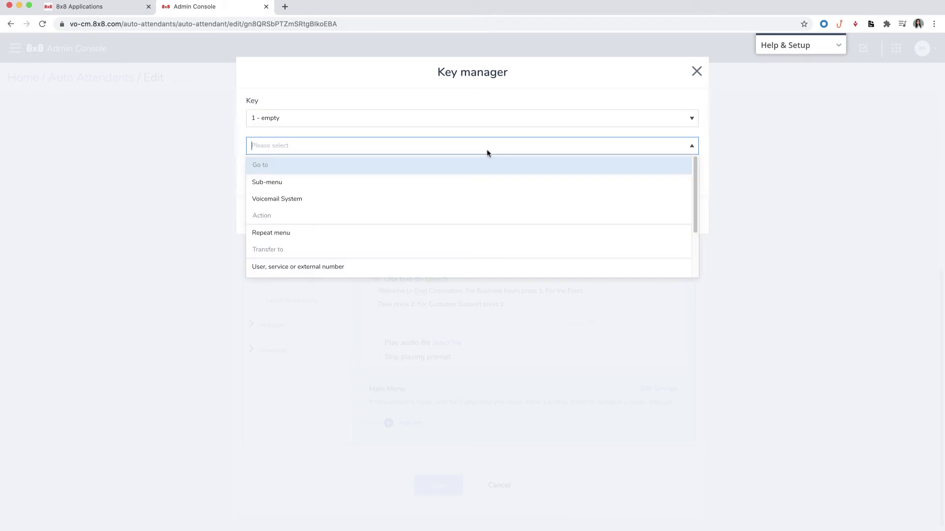
left_click(459, 180)
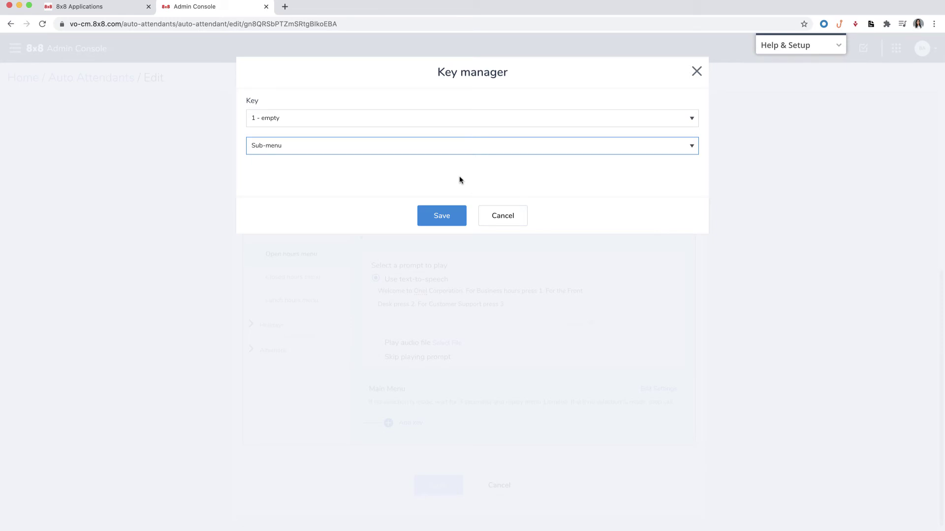
left_click(445, 215)
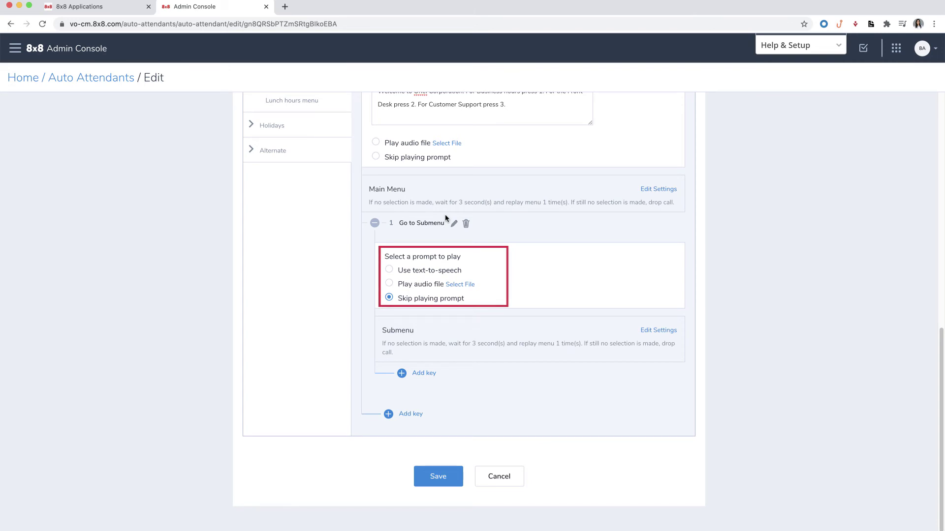
left_click(399, 412)
left_click(483, 122)
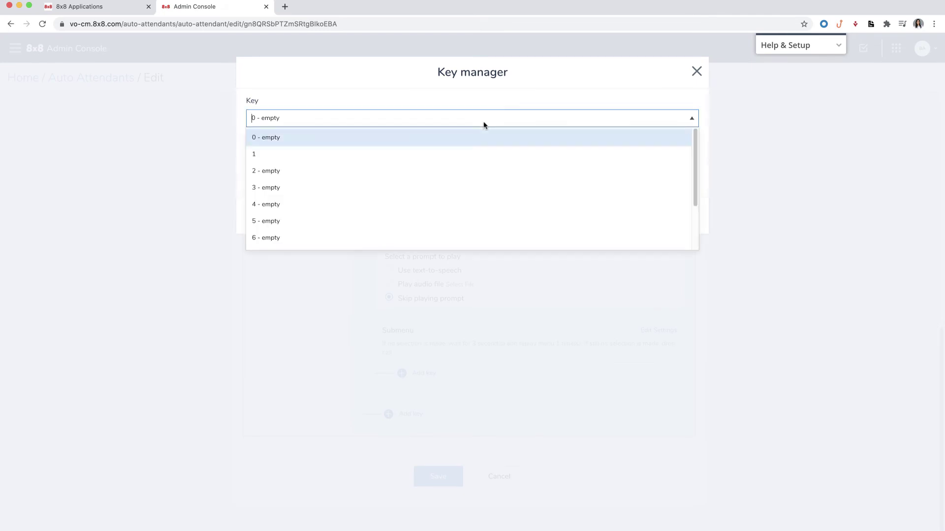
left_click(465, 172)
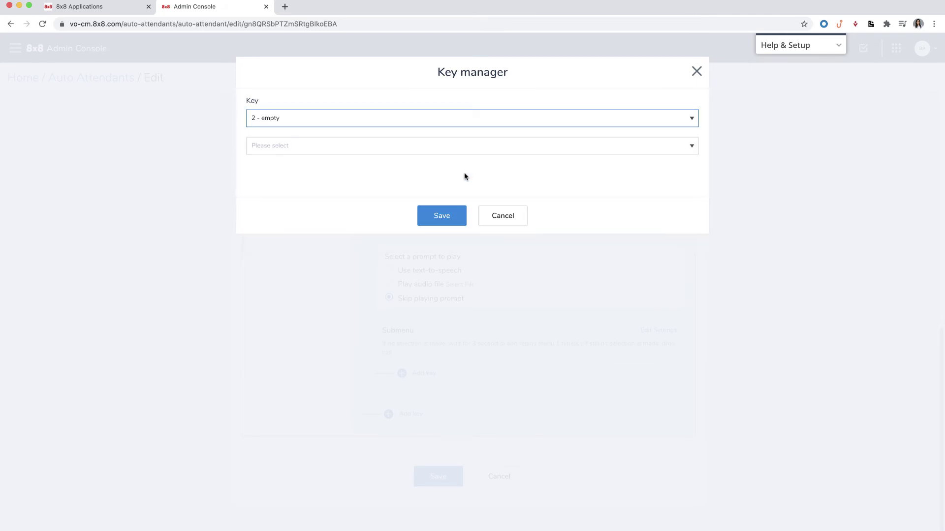
left_click(485, 152)
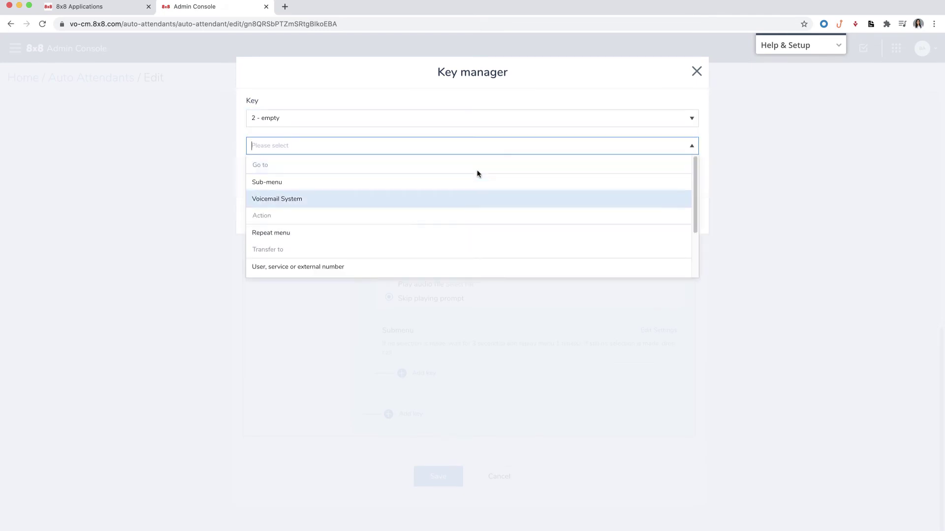
left_click(441, 265)
left_click(464, 214)
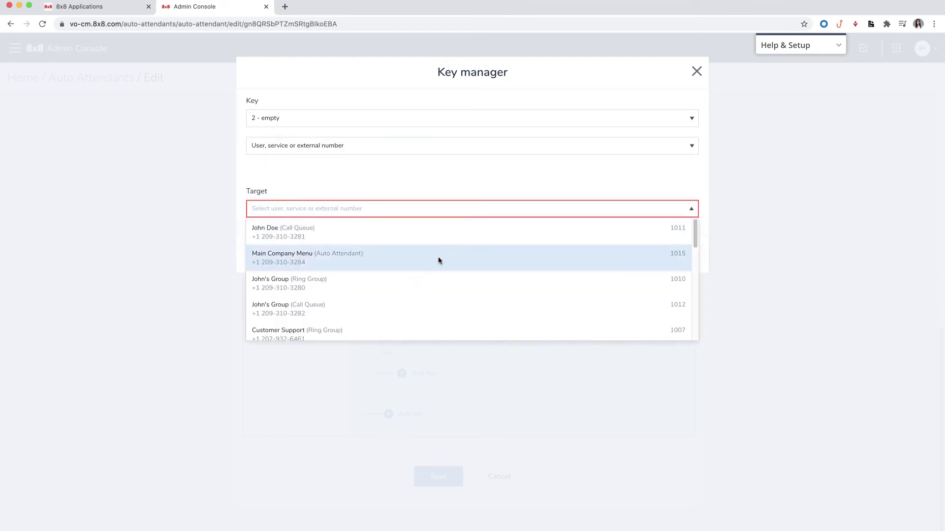
scroll(437, 260, "down", 5)
scroll(426, 285, "down", 3)
scroll(427, 286, "down", 1)
left_click(420, 274)
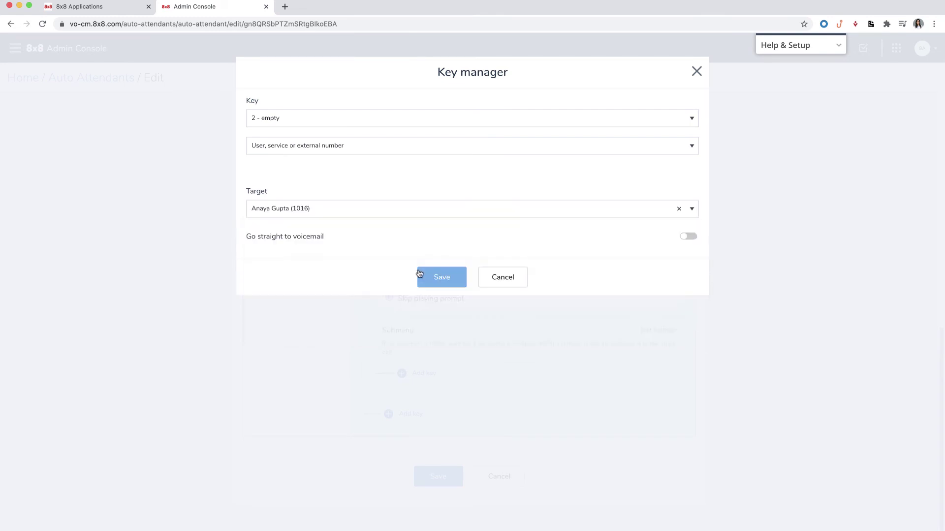
left_click(434, 277)
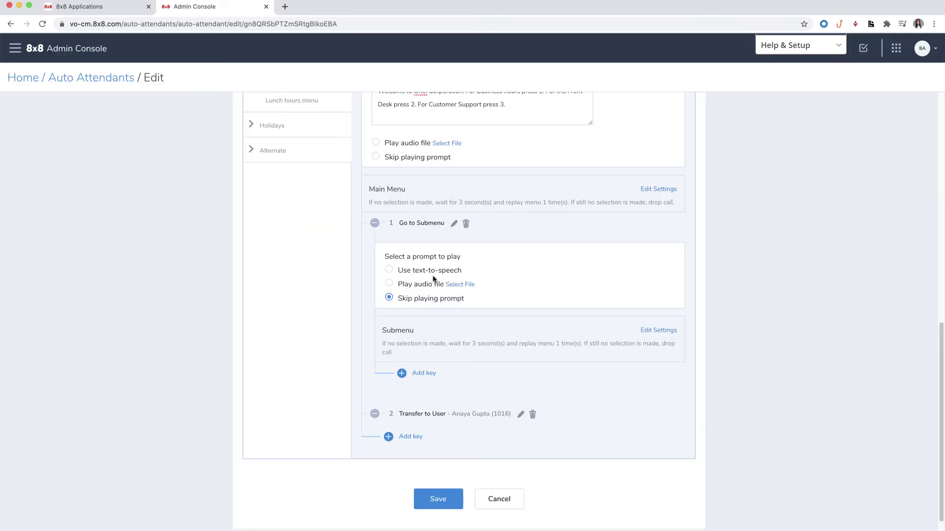
scroll(434, 278, "down", 2)
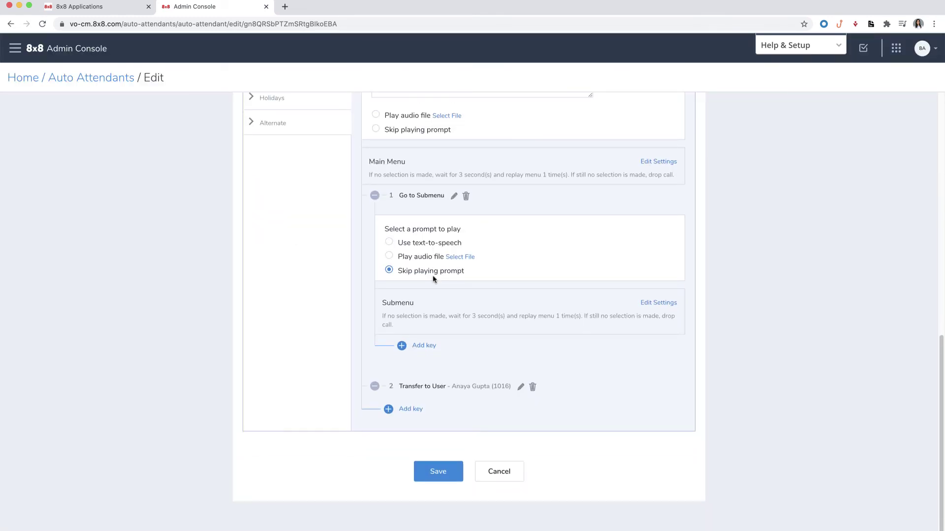
Step: Add main menu key 3 with a transfer target of the Customer Support ring group (1007)
left_click(403, 409)
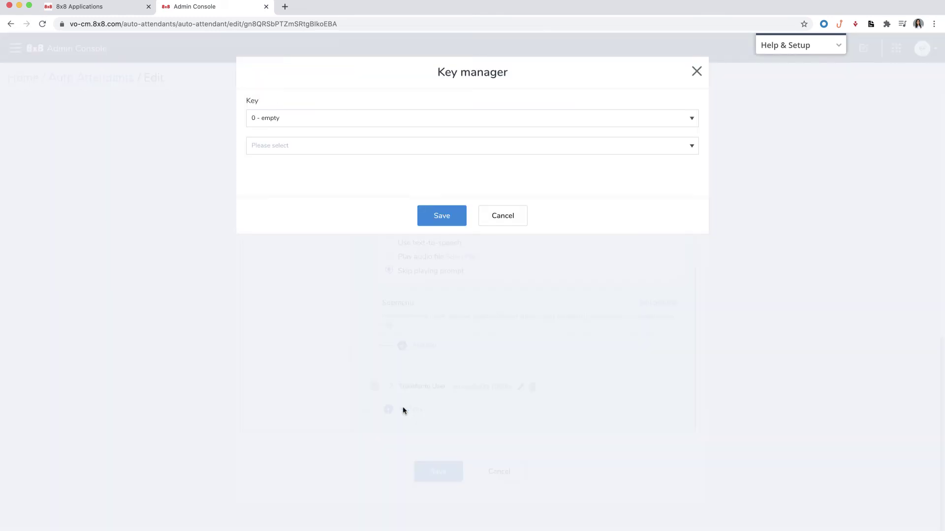
left_click(490, 120)
left_click(449, 193)
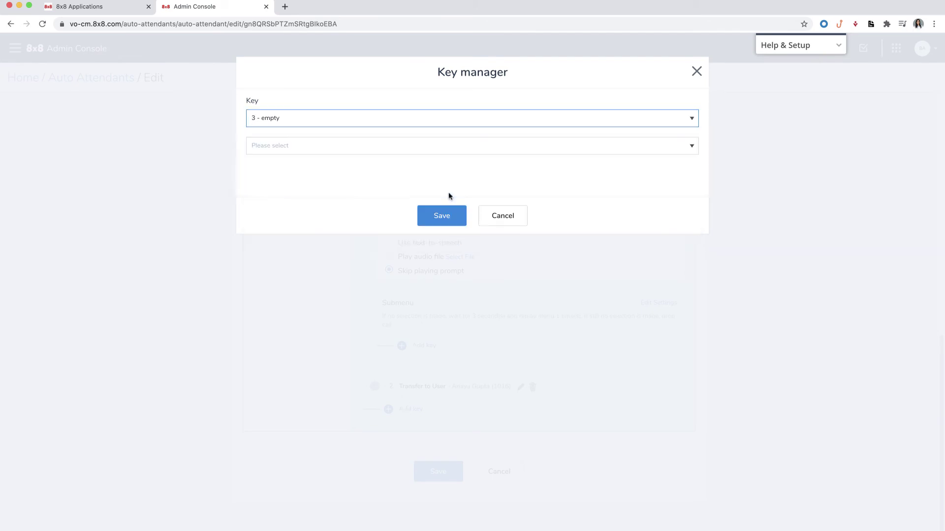
left_click(472, 146)
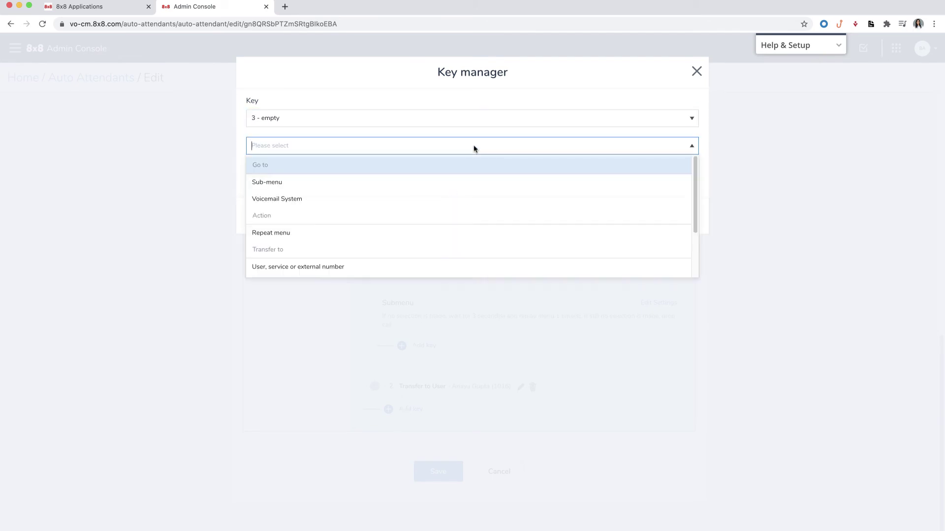
left_click(419, 266)
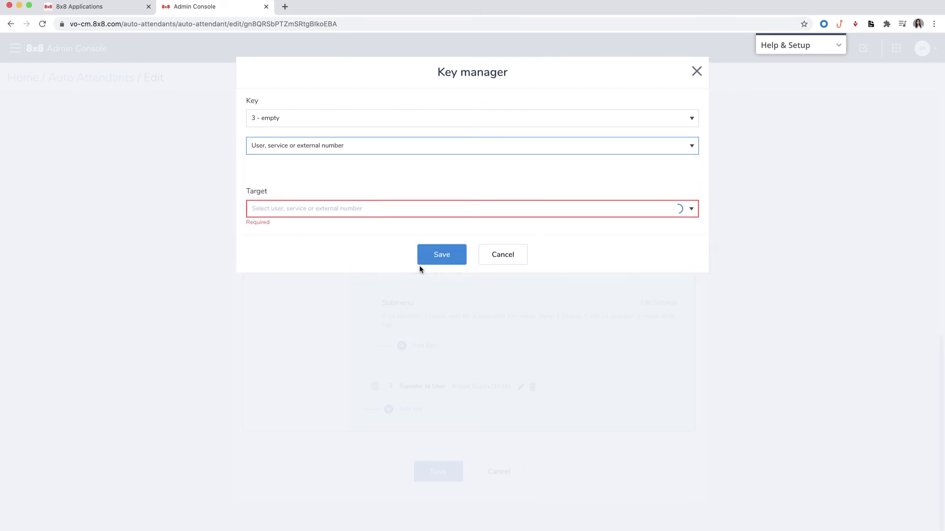
left_click(445, 207)
scroll(403, 330, "down", 1)
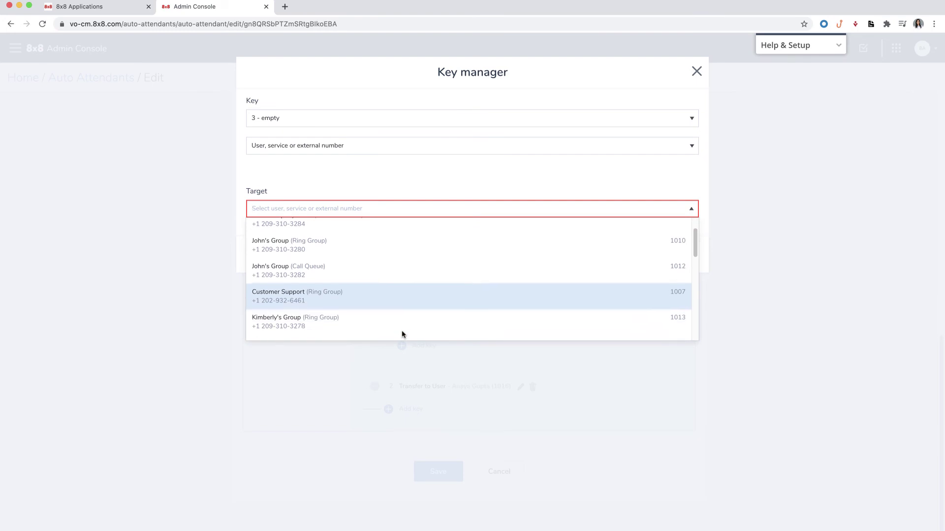
left_click(406, 304)
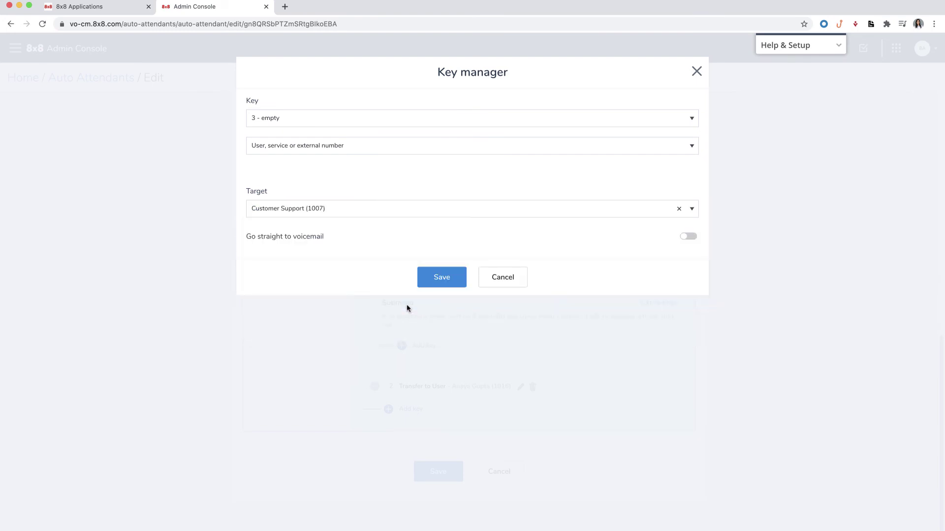
left_click(434, 276)
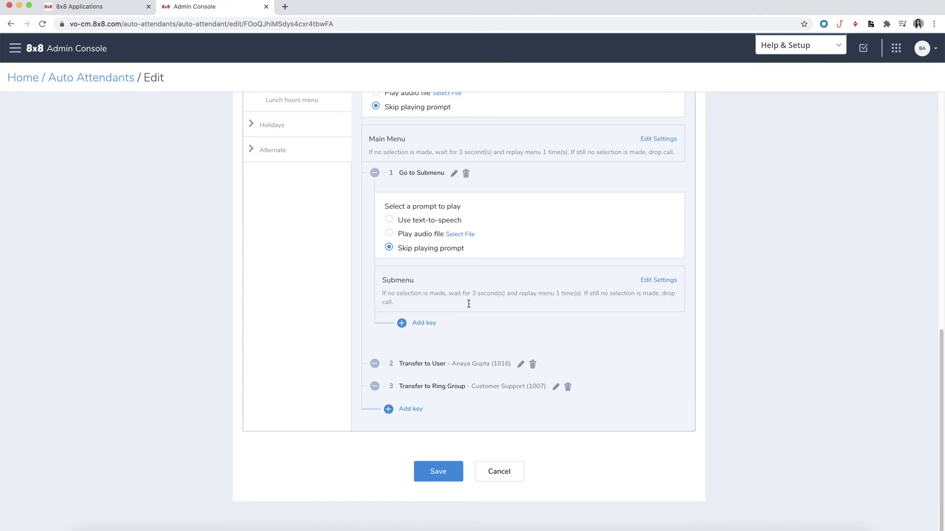
Step: In the menu settings, set 'If user inputs no key, replay menu' to 2 times
left_click(654, 140)
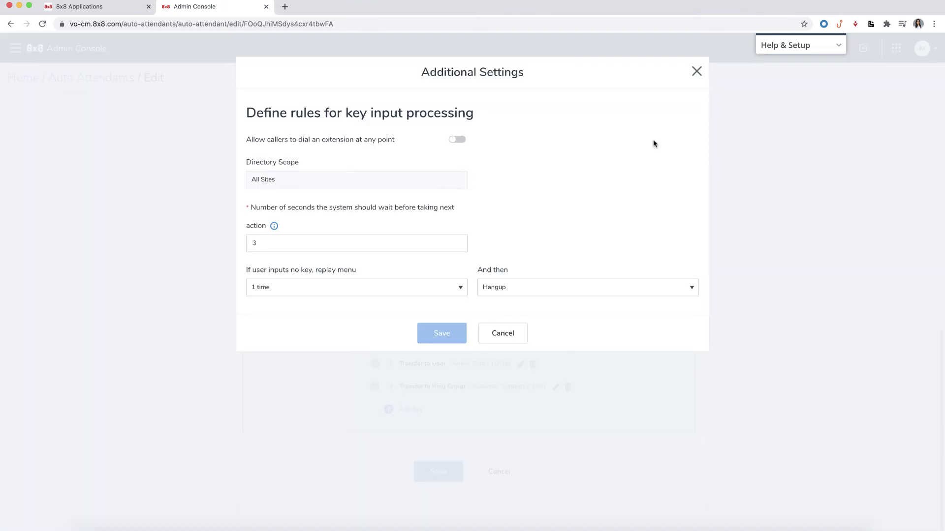
left_click(458, 287)
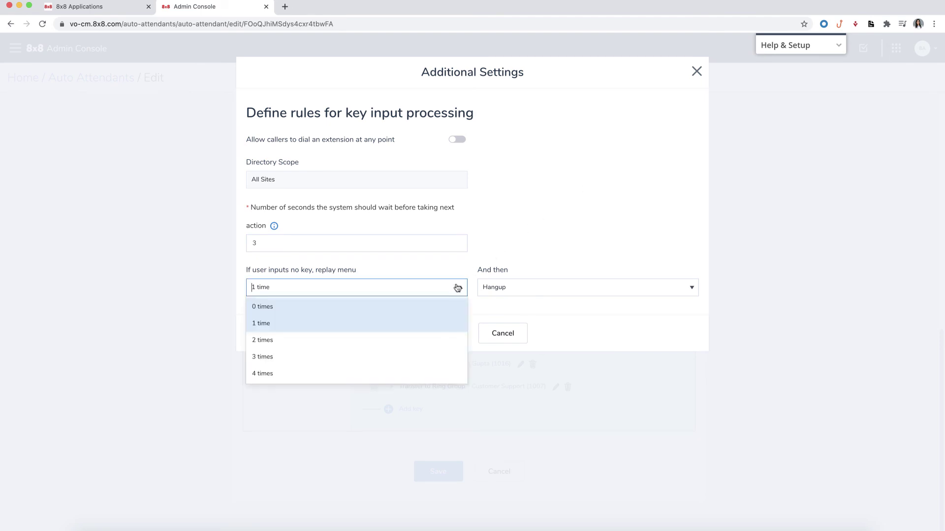
left_click(428, 339)
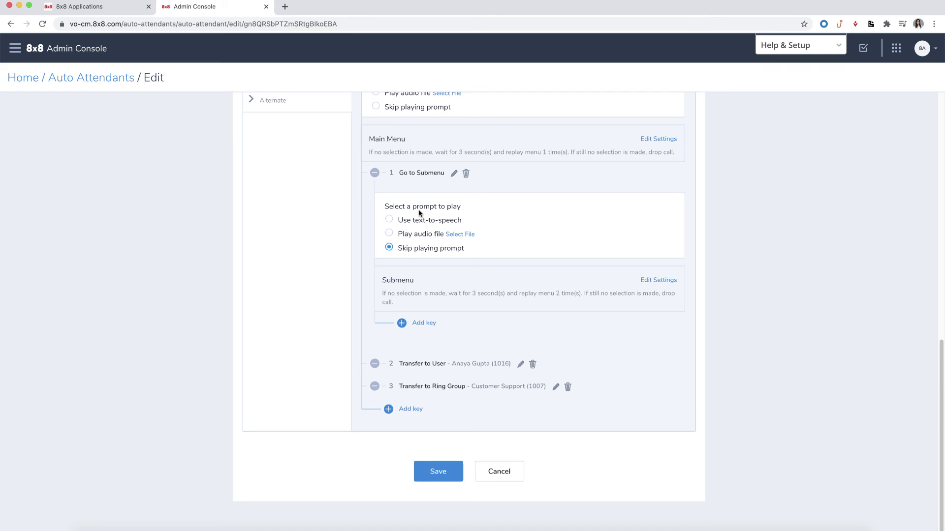
scroll(418, 213, "up", 5)
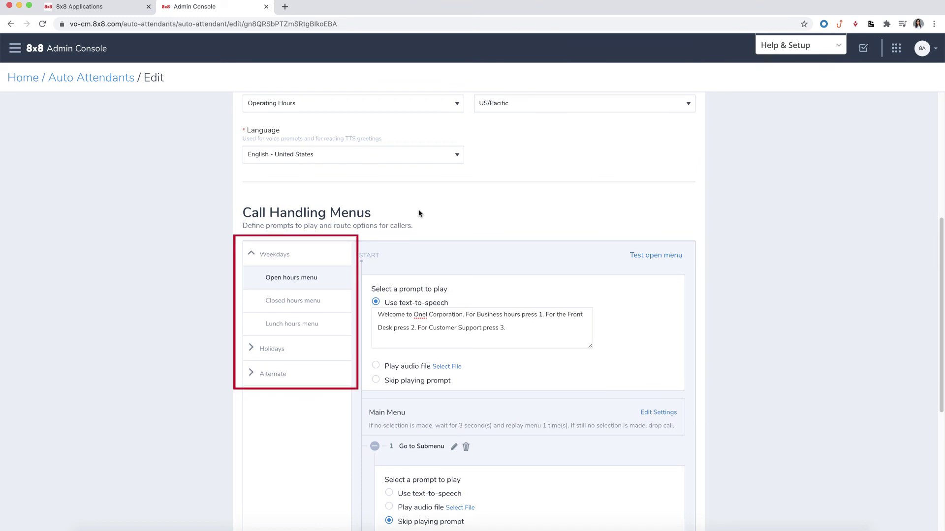
scroll(419, 211, "up", 5)
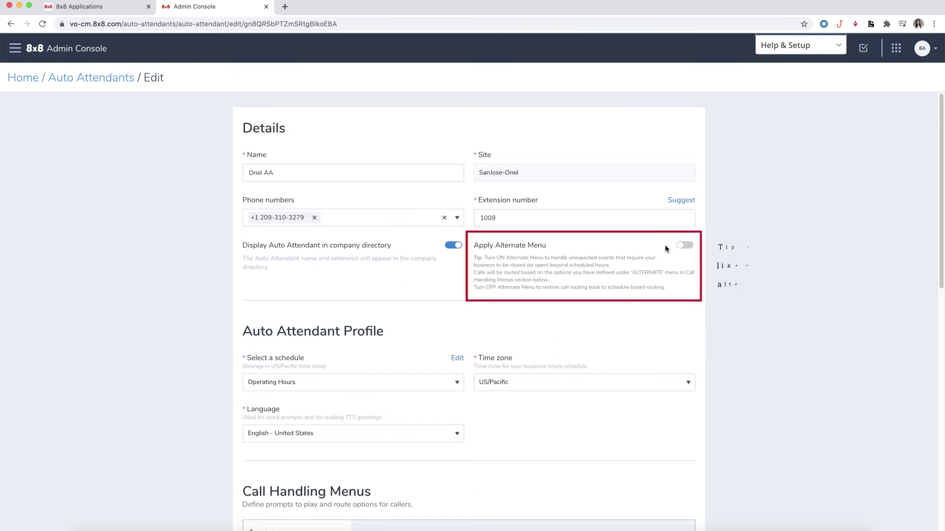
Step: Turn on the Apply Alternate Menu toggle in the Details section
left_click(680, 252)
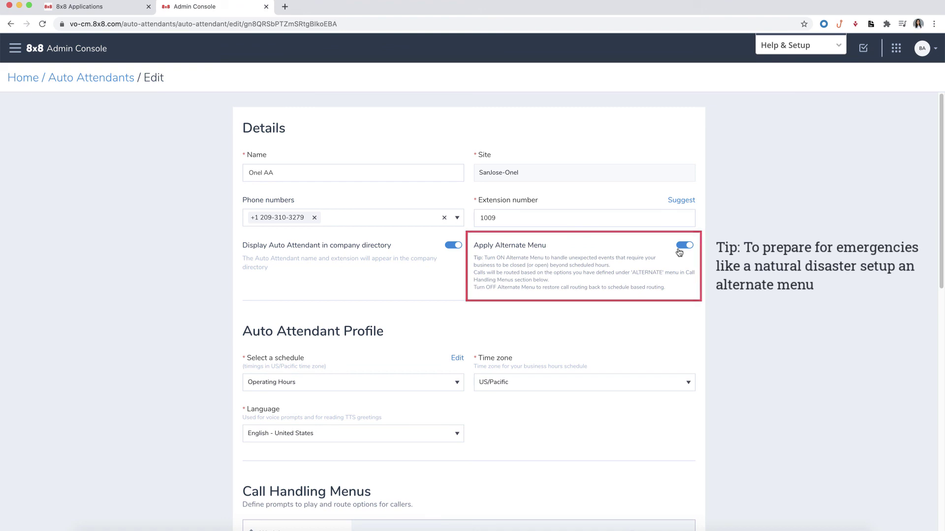
scroll(679, 252, "down", 5)
scroll(679, 252, "down", 3)
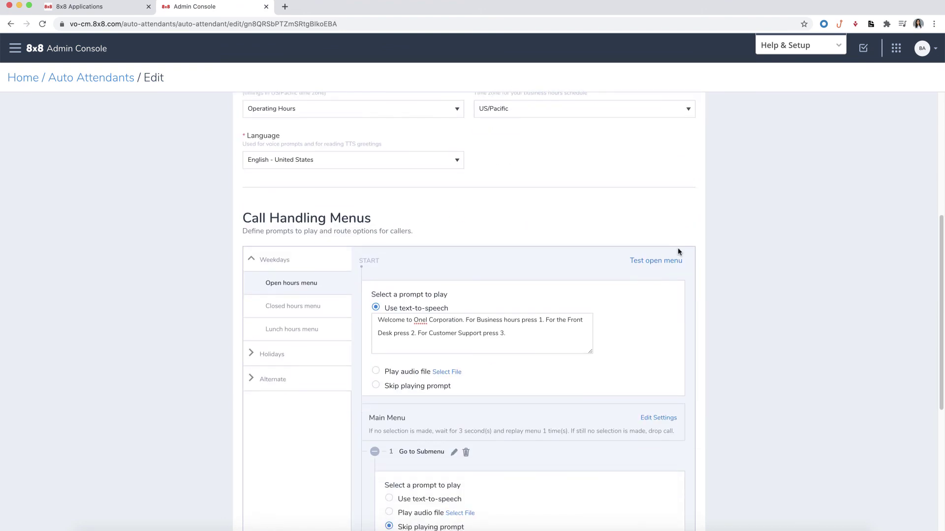
scroll(678, 251, "down", 8)
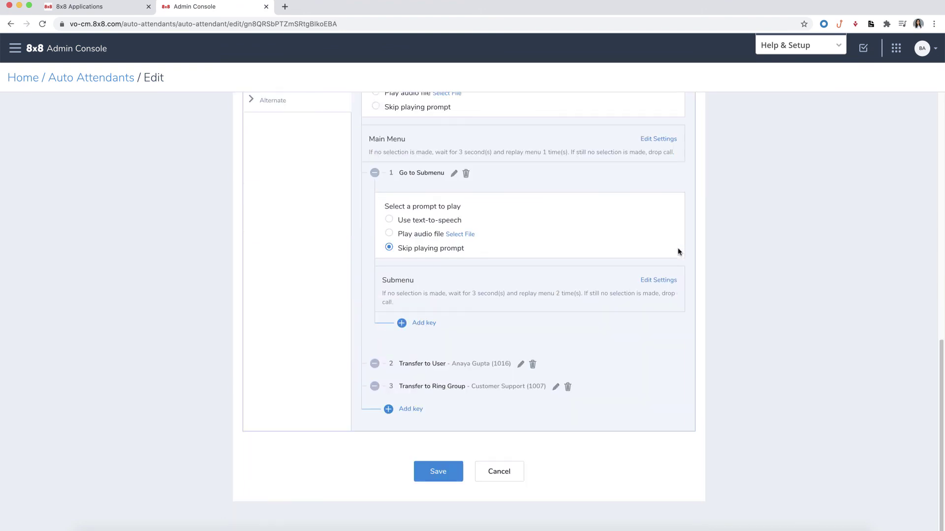
Step: Save the finished auto attendant from the bottom of the edit page
left_click(457, 474)
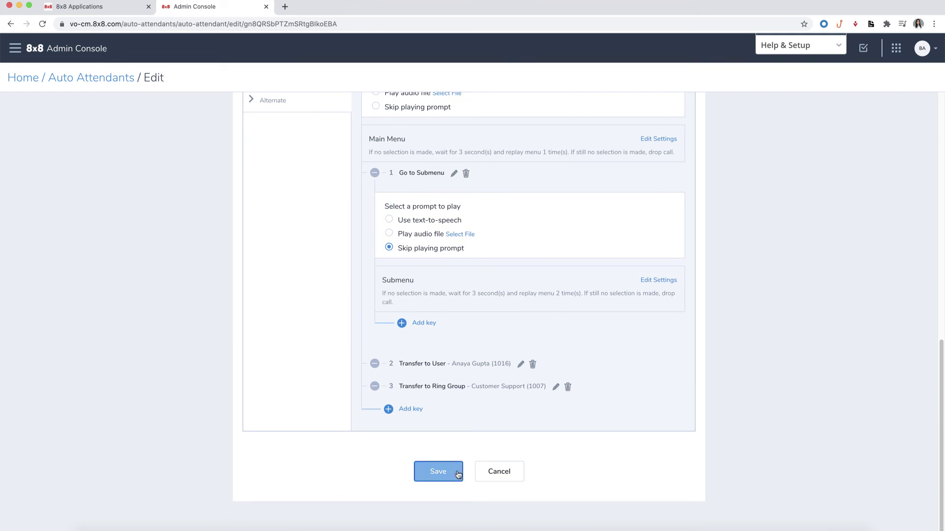